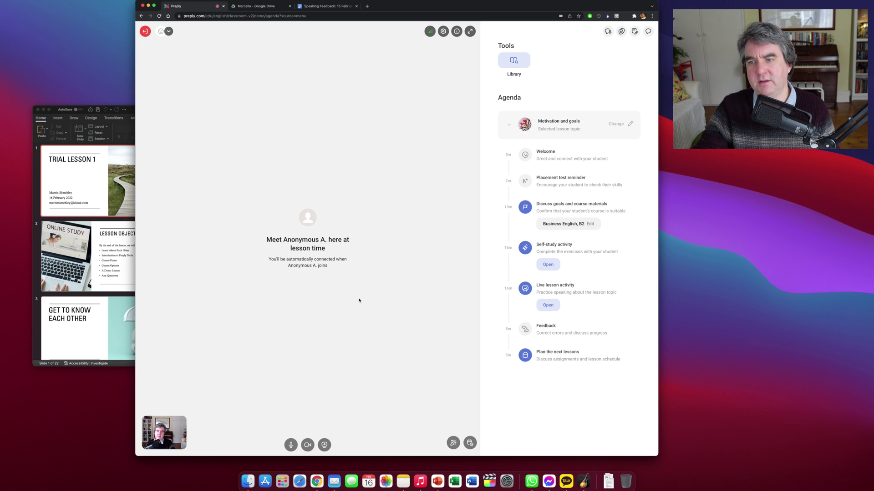
left_click(649, 31)
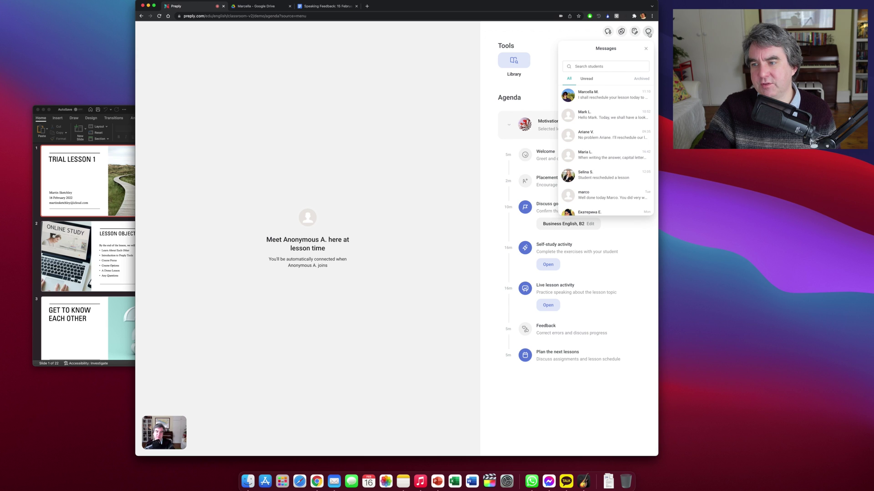
left_click(648, 33)
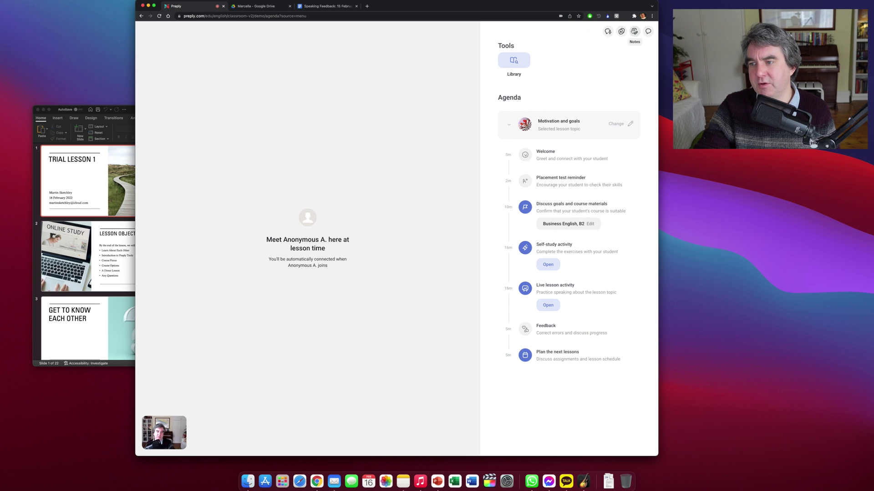
left_click(635, 31)
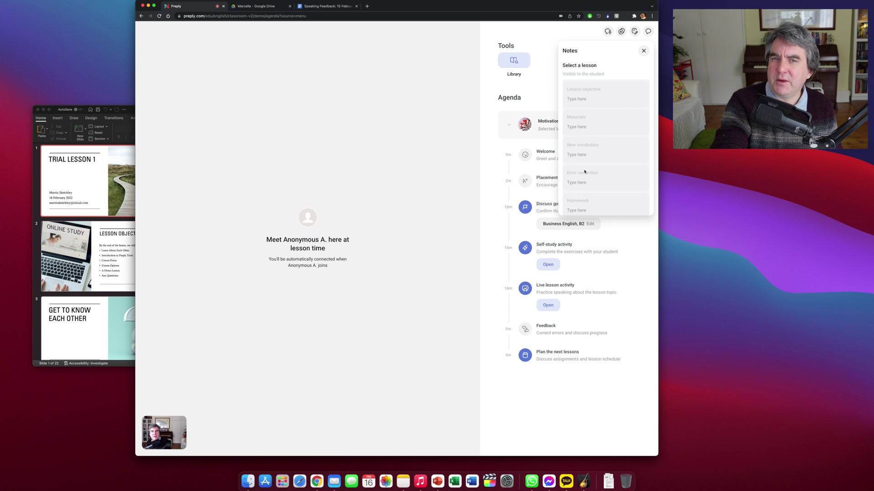
left_click(643, 52)
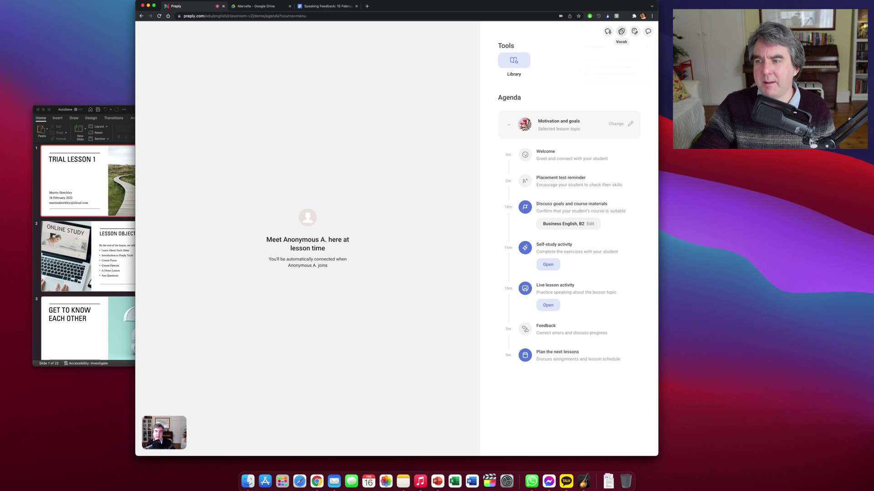
left_click(621, 31)
left_click(622, 31)
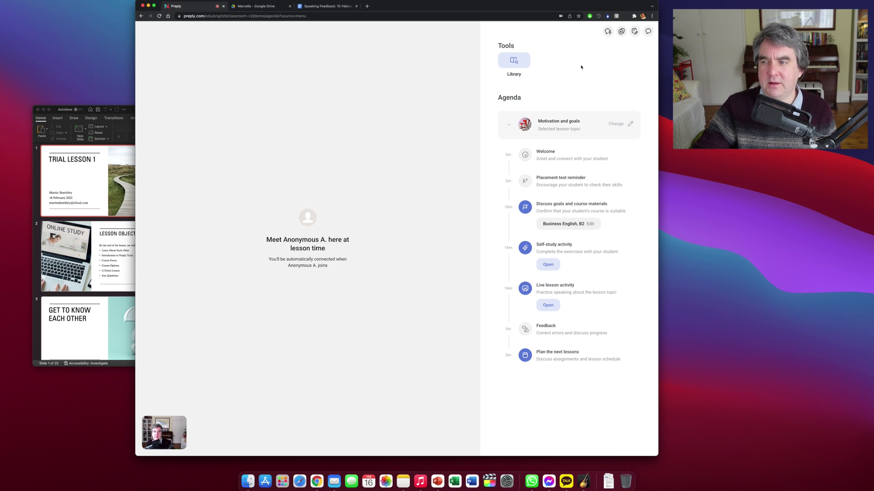
mouse_move(270, 345)
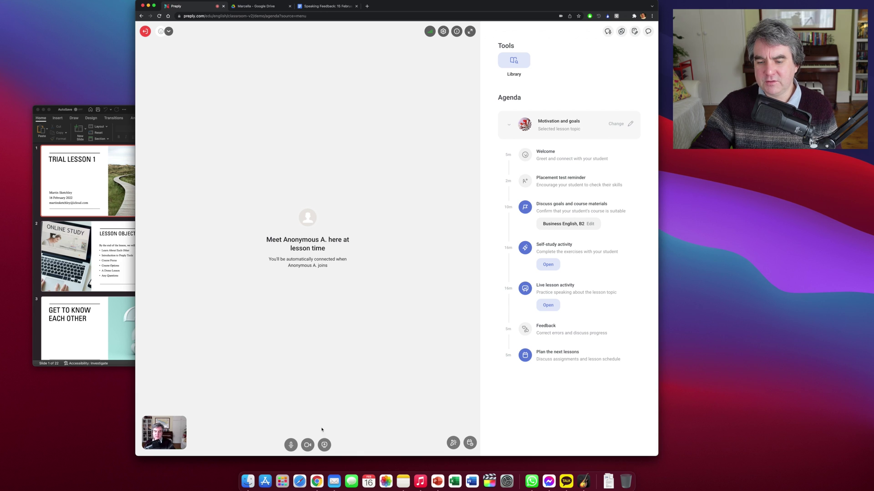
- Start screen sharing in Preply and bring the 'Trial Lesson 1' PowerPoint deck forward
left_click(325, 443)
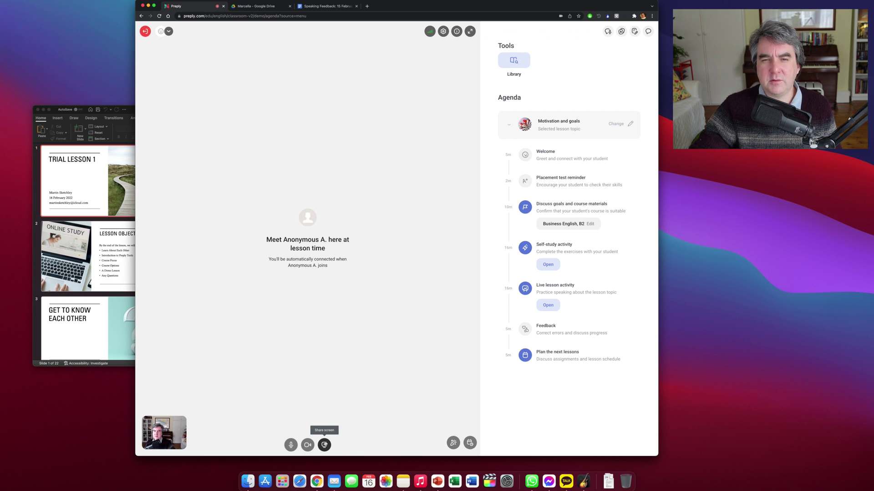
key("super+Tab")
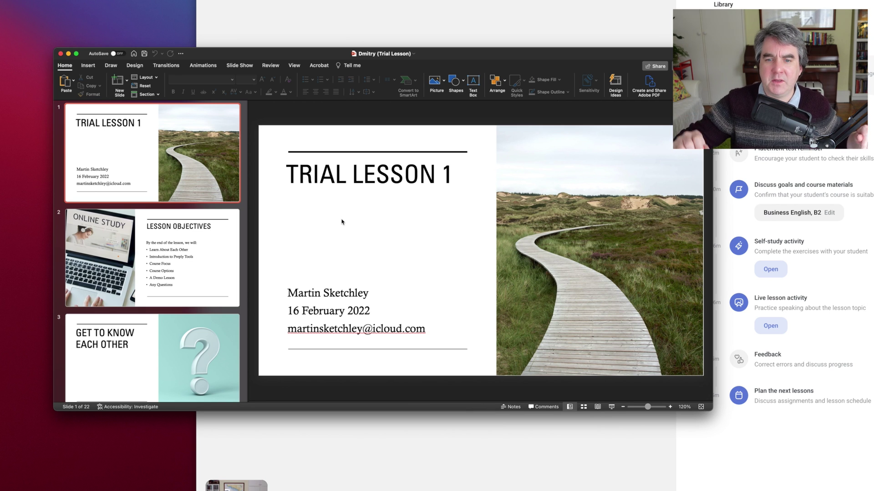
- Set the slide show type to 'Browsed by an individual (window)' in Set Up Slide Show
left_click(240, 65)
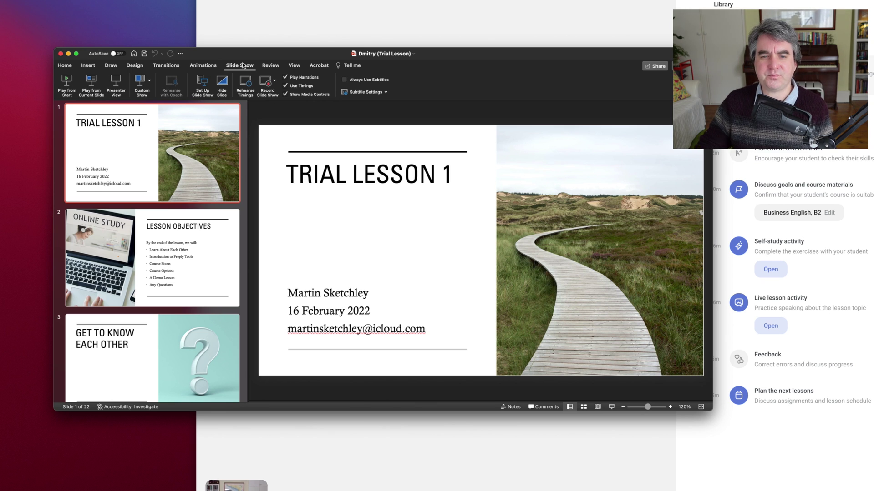
left_click(198, 84)
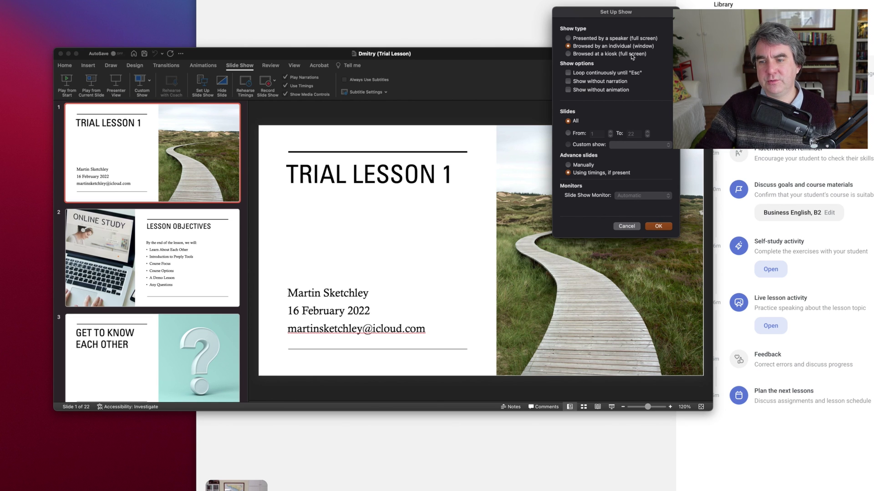
left_click(586, 39)
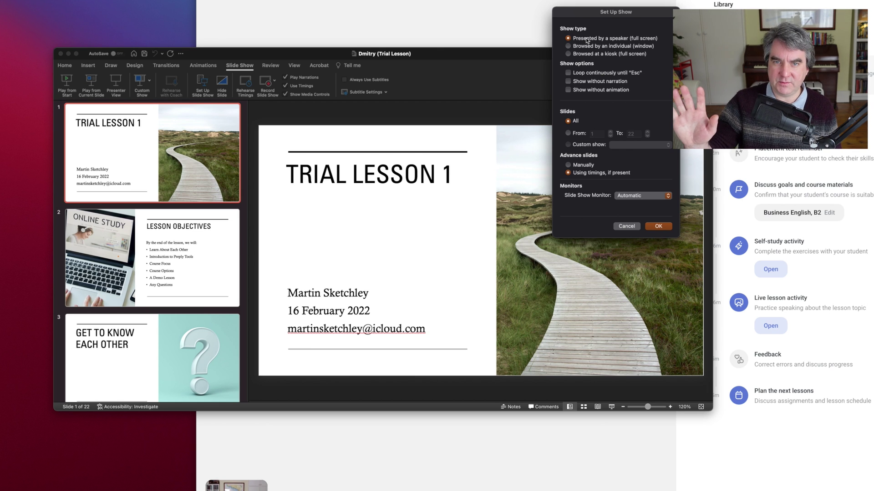
left_click(583, 47)
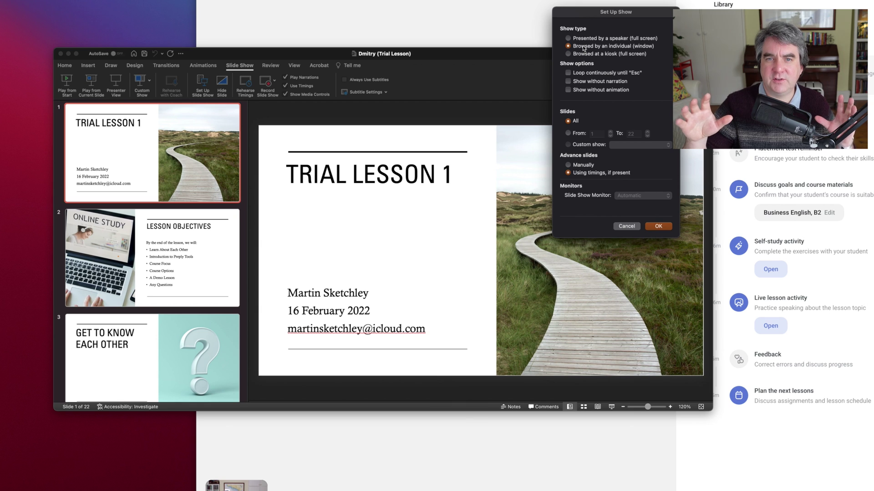
key("Return")
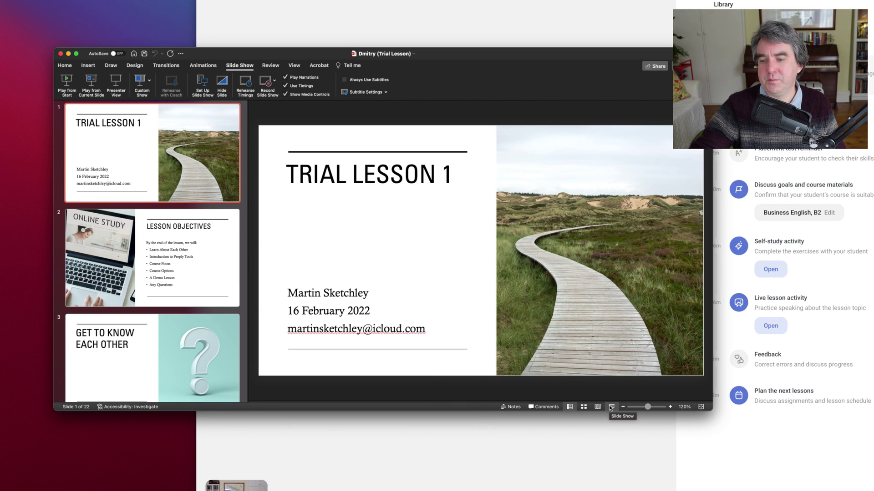
- Play the deck as a windowed slide show, advance to Lesson Objectives, and narrow the window
left_click(611, 408)
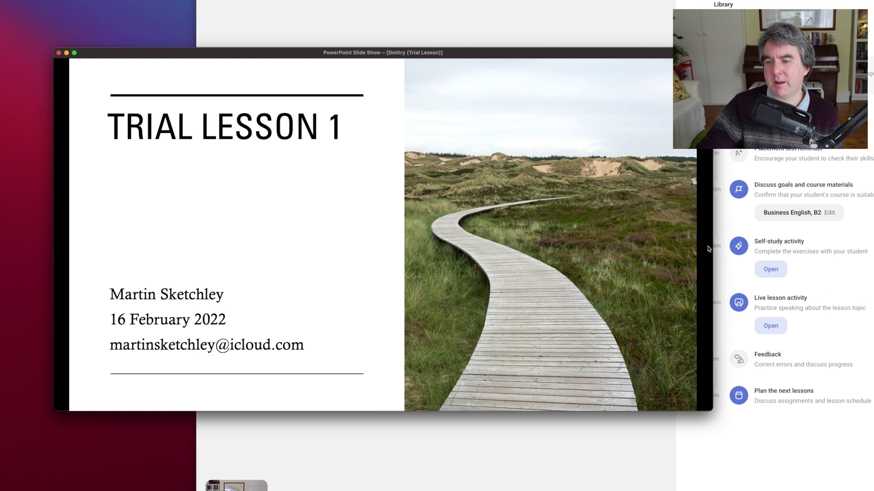
key("Right")
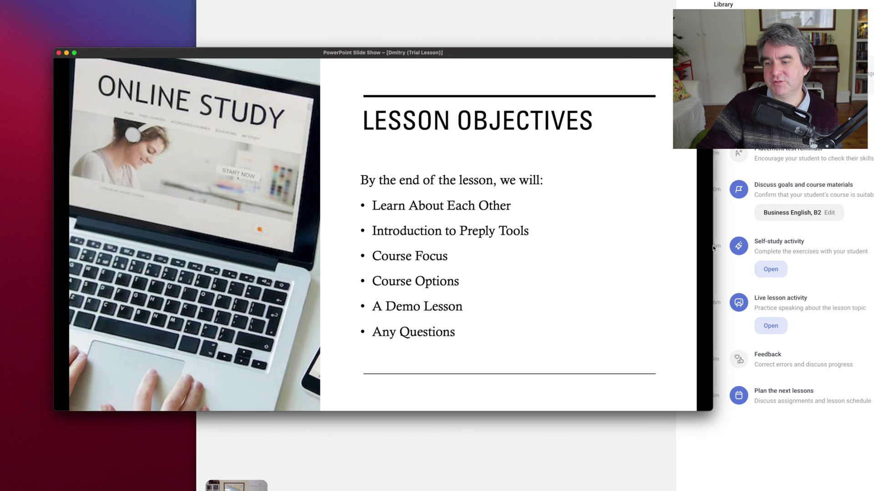
left_click_drag(713, 245, 683, 245)
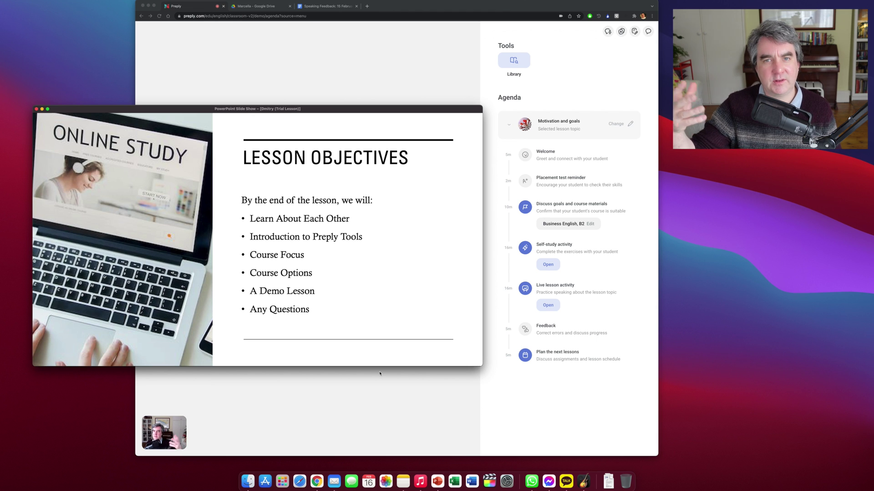
- Share the PowerPoint Slide Show window via the share dialog's Window tab
left_click(376, 391)
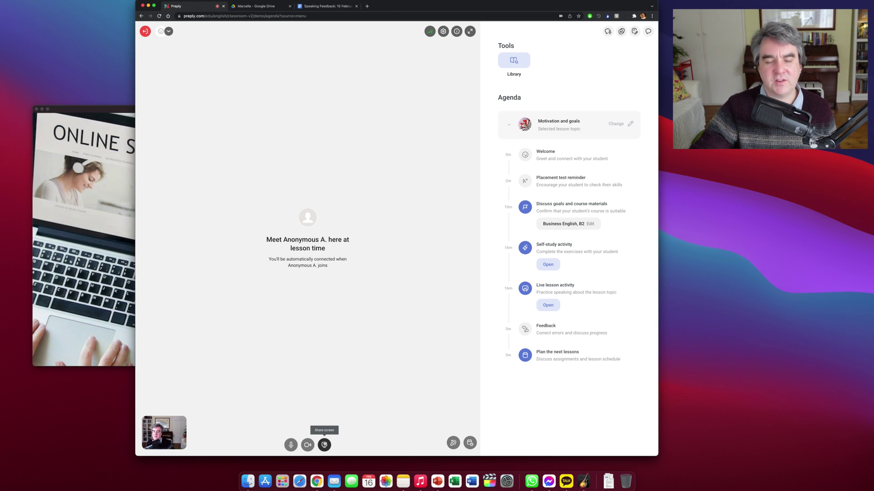
left_click(324, 444)
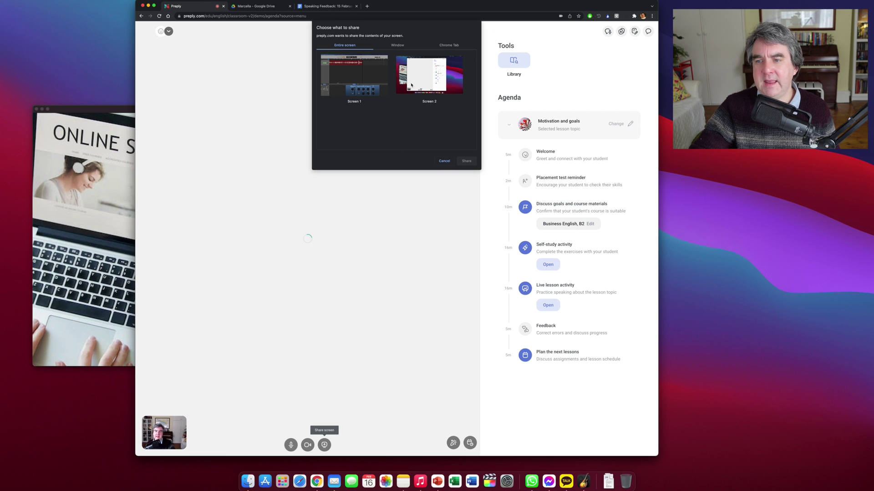
left_click(397, 45)
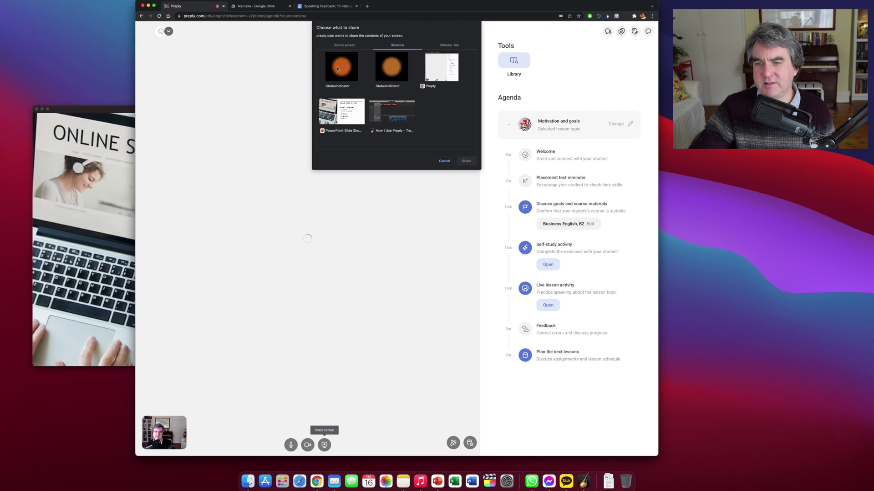
left_click(427, 67)
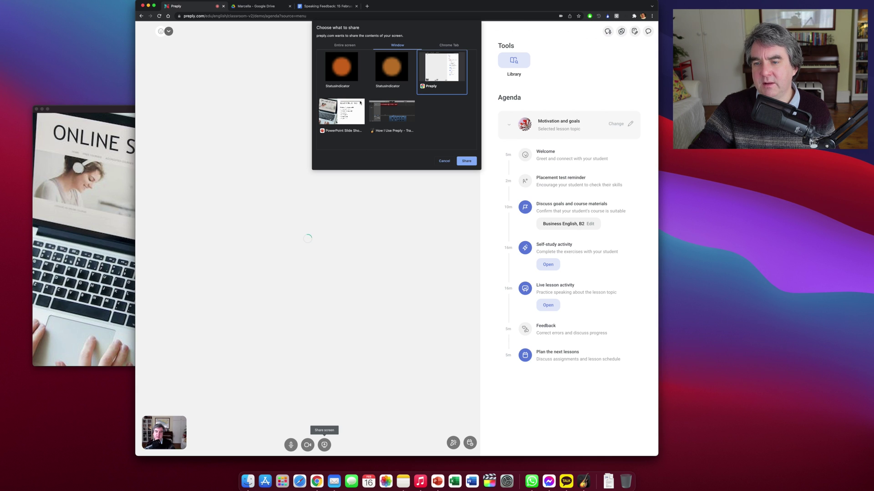
left_click(348, 127)
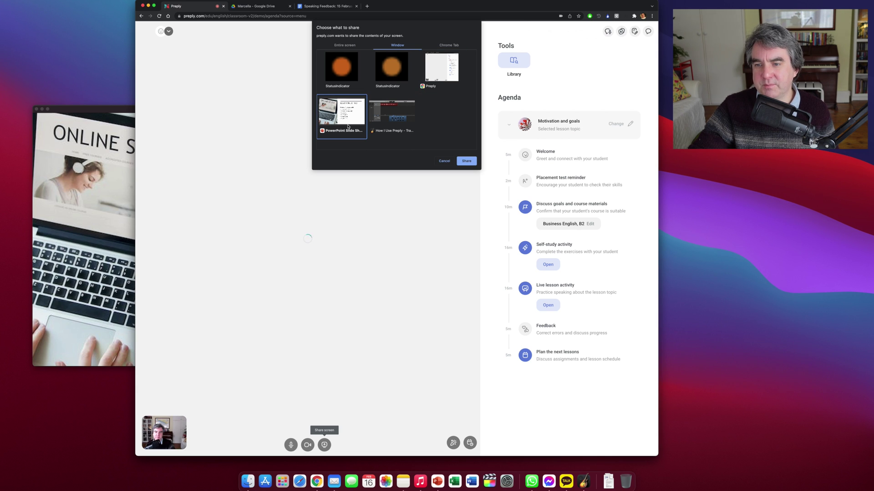
left_click(396, 123)
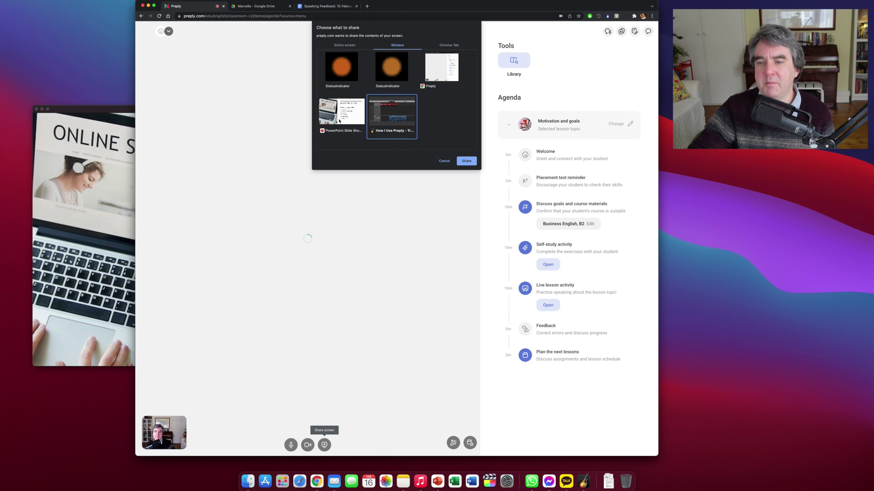
left_click(341, 114)
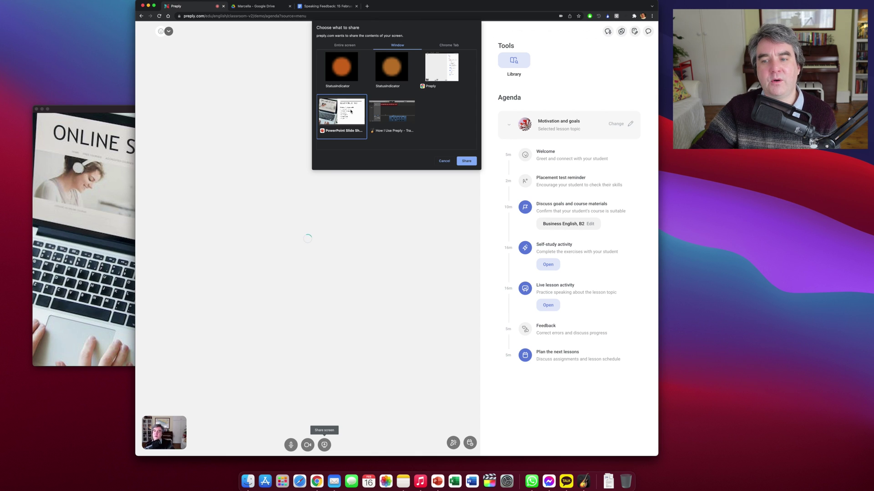
left_click(466, 161)
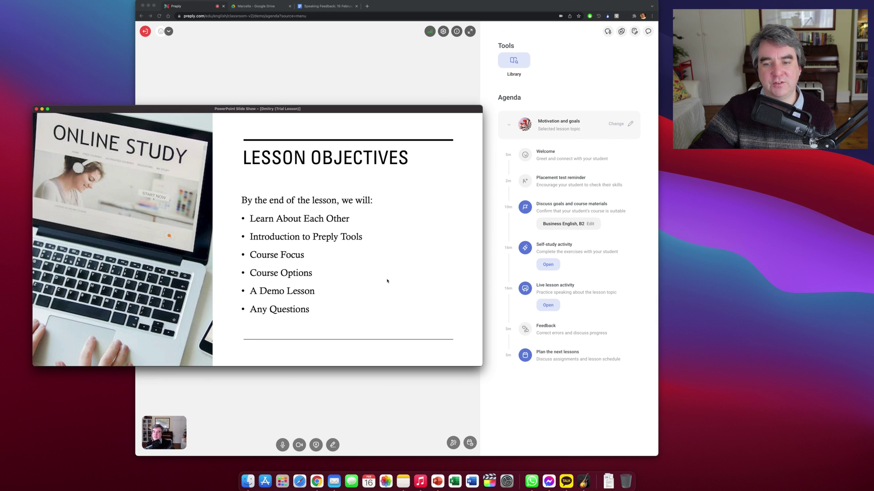
- Advance two slides to 'Tools That I Use While Teaching' and request early access to Annotate
key("Right")
key("Right")
key("Right")
key("Right")
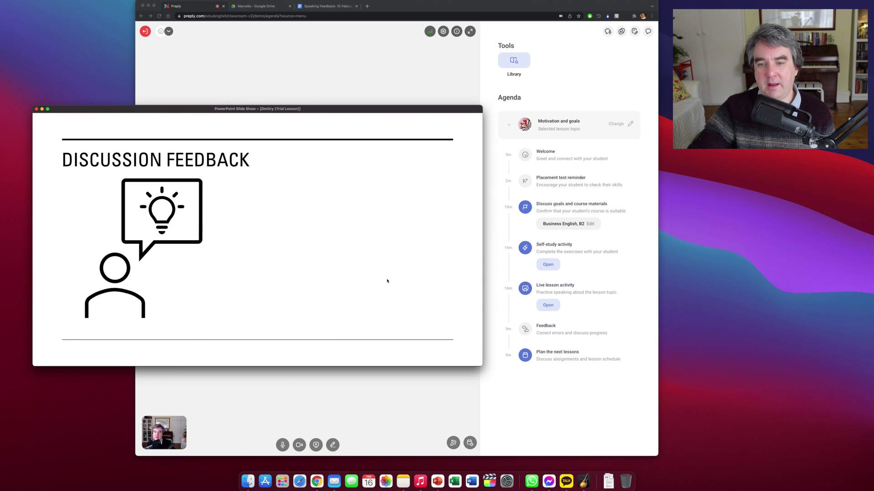
key("Right")
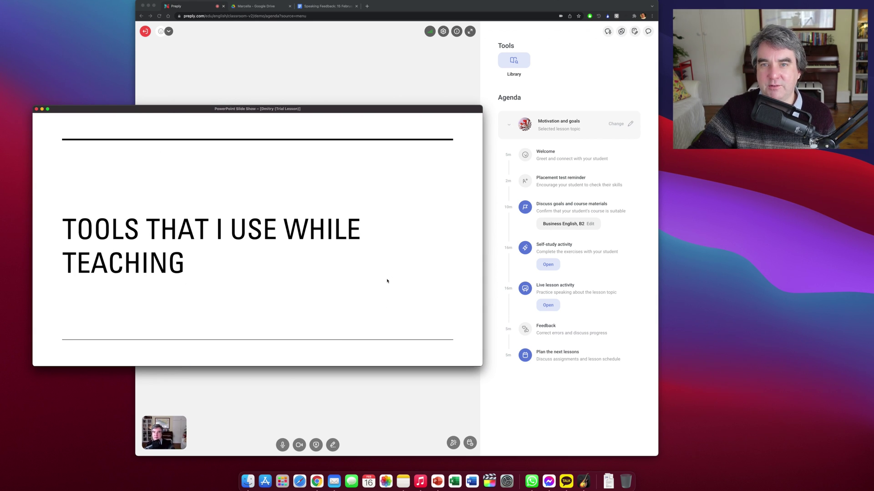
left_click(339, 407)
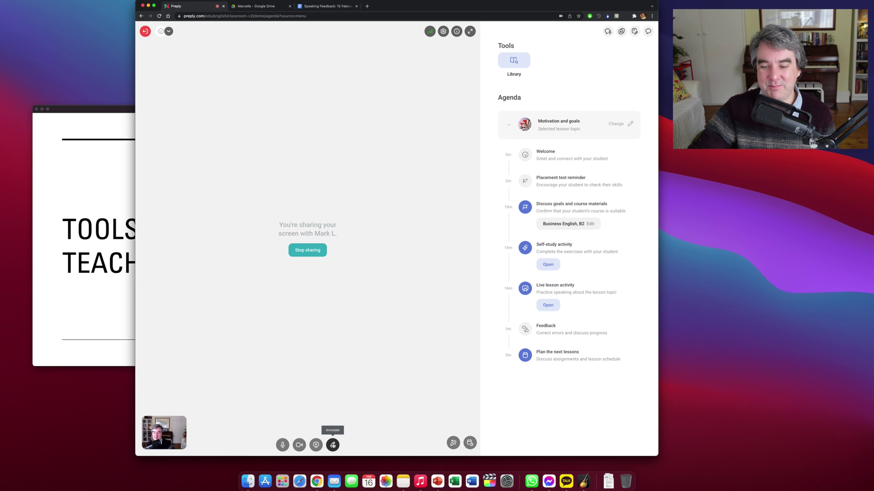
left_click(333, 445)
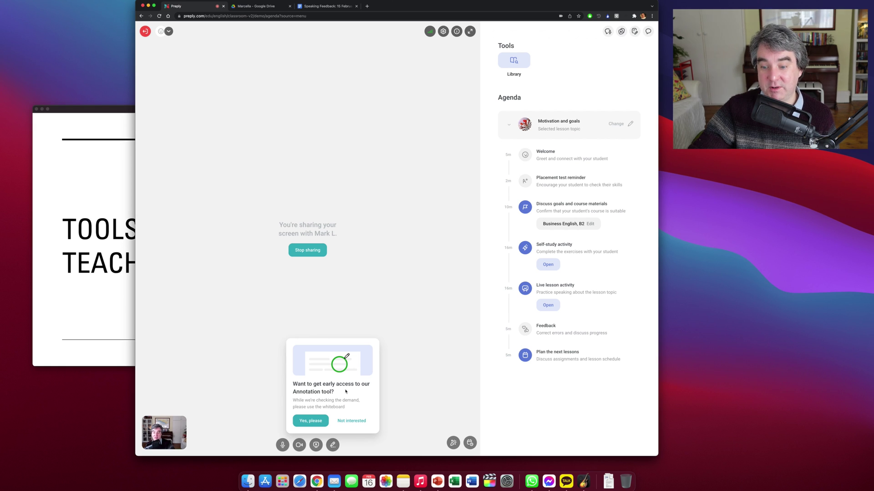
left_click(318, 421)
left_click_drag(318, 421, 330, 416)
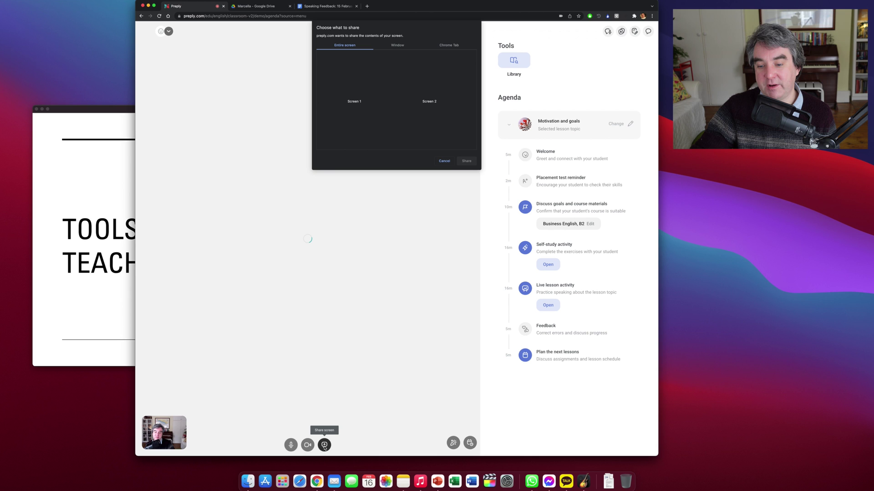
- Share the 'Speaking Feedback: 15 February 2022' Google Docs tab from the Chrome Tab list
left_click(448, 45)
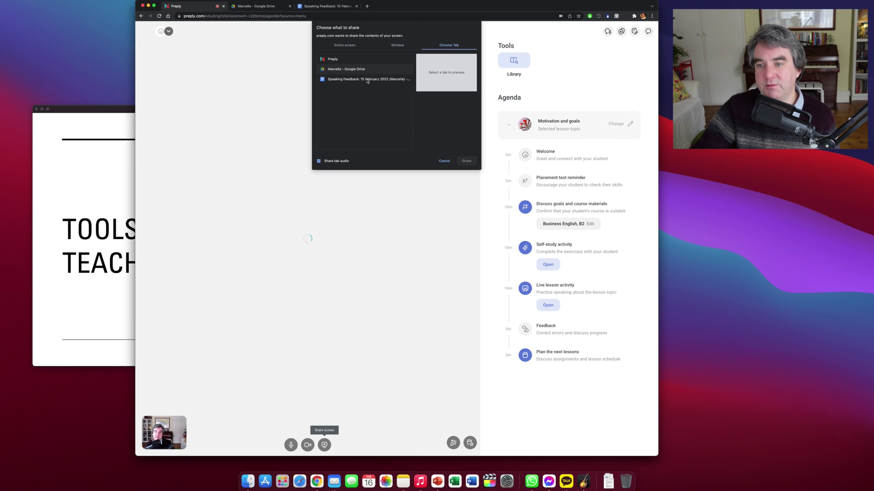
left_click(393, 109)
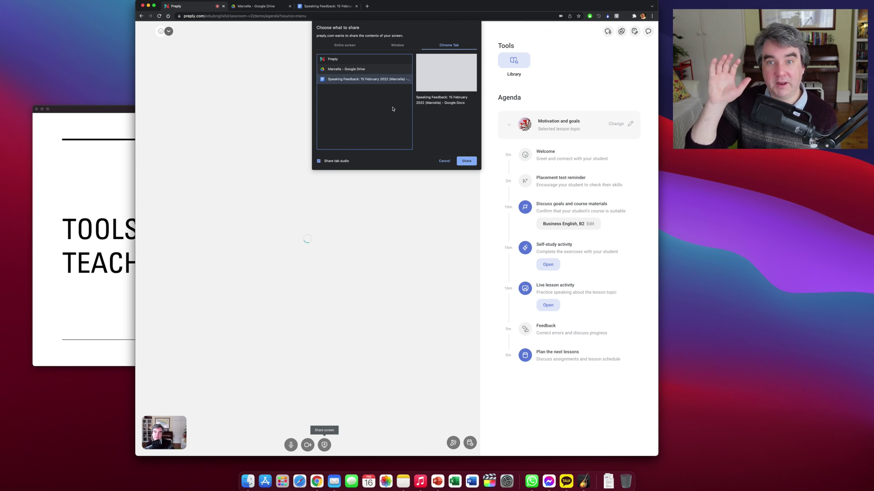
left_click(467, 160)
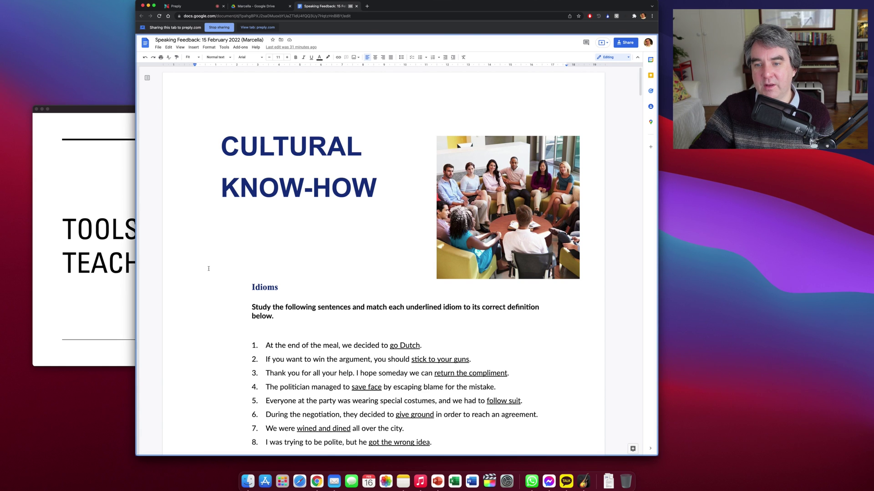
- Scroll the shared doc down to the idiom sentences and definitions a–h
scroll(208, 269, "down", 8)
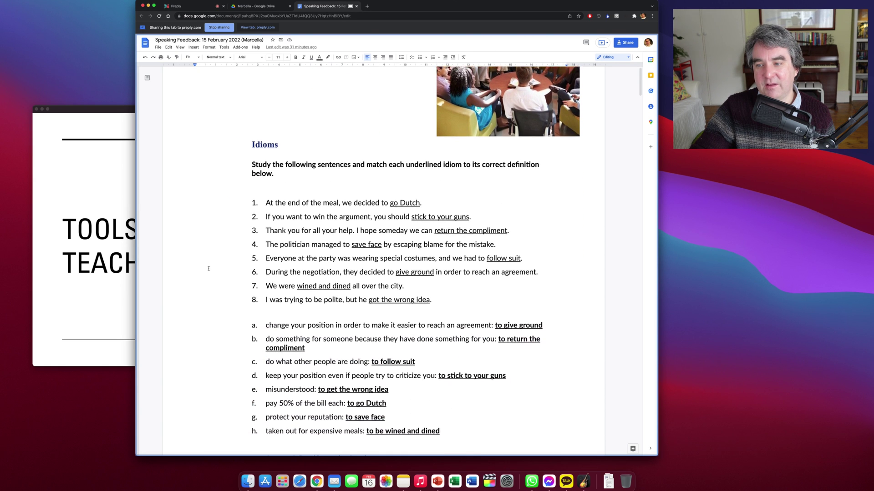
scroll(208, 268, "down", 3)
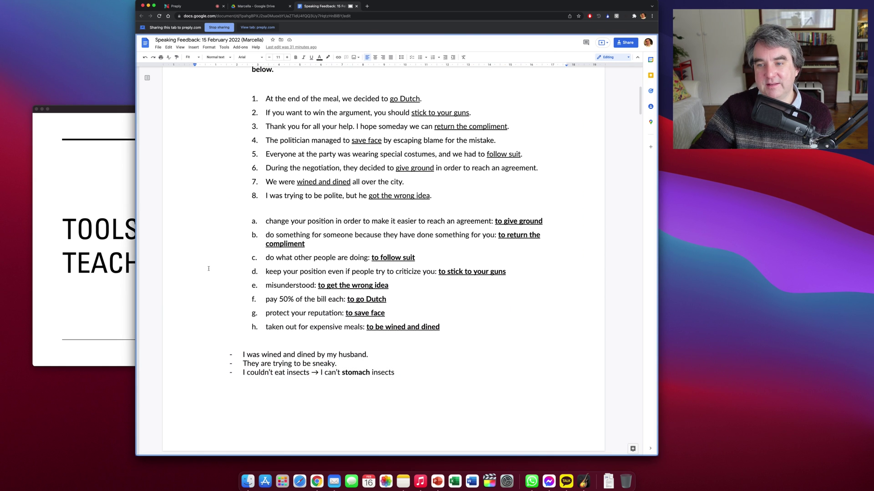